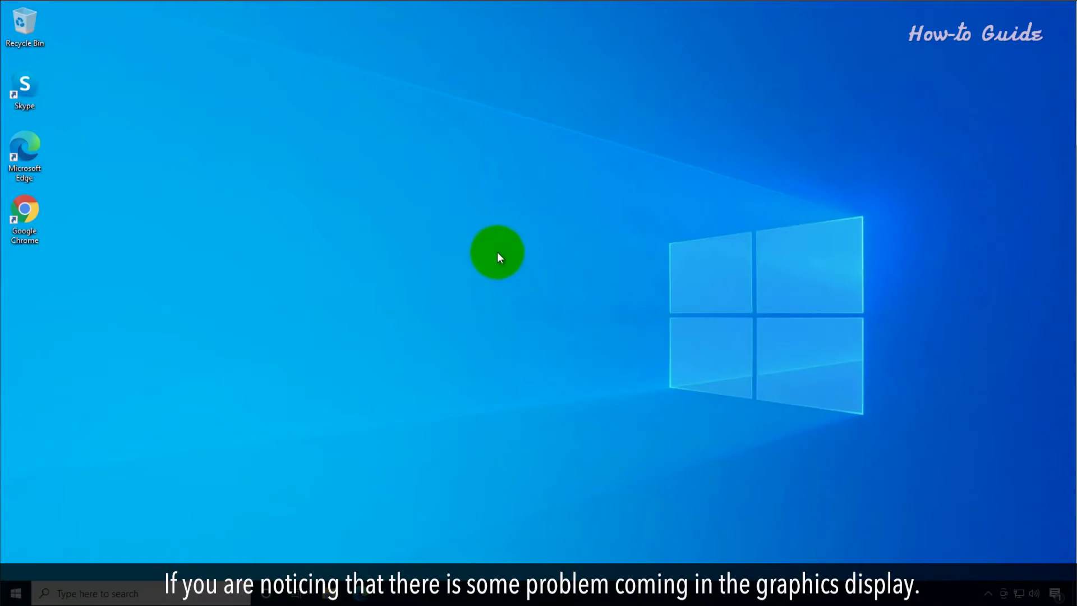
Step: Check the VirtualBox Graphics Adapter (WDDM) driver details through the advanced display settings
right_click(497, 251)
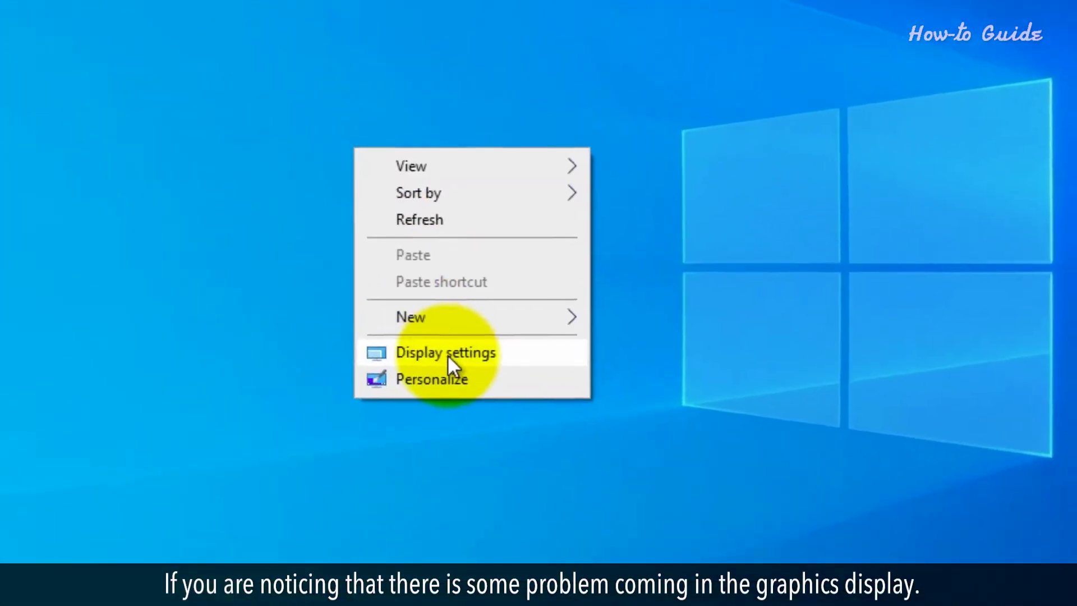
click(448, 355)
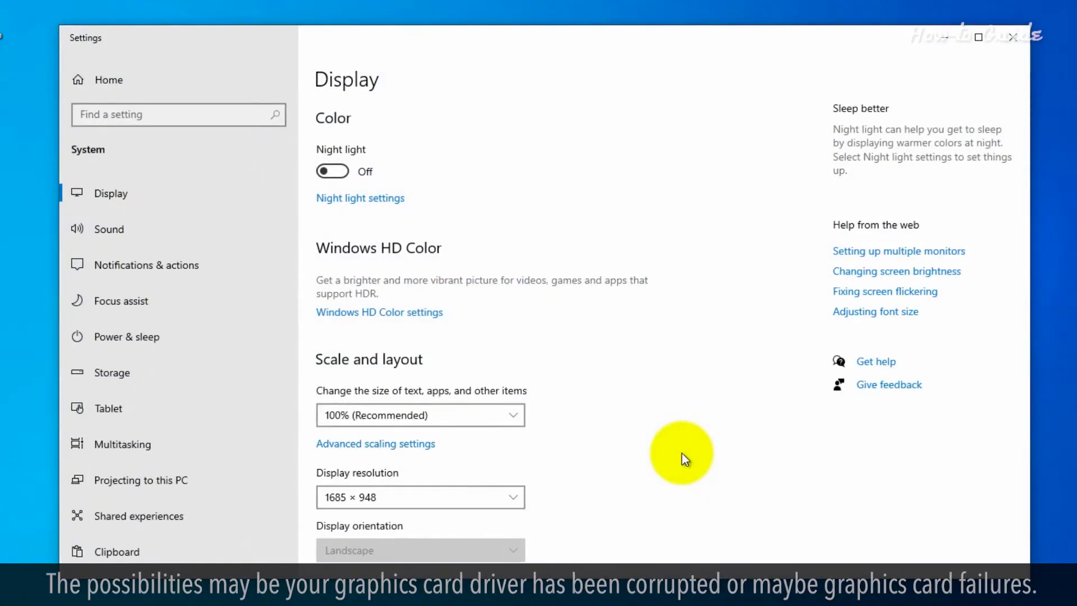
scroll(682, 453, down, 5)
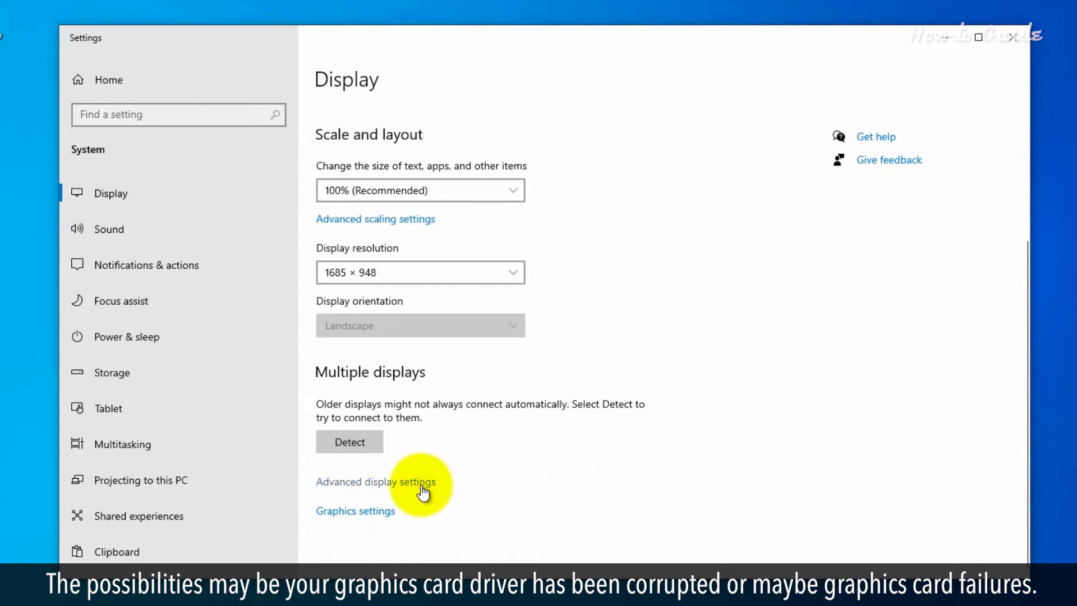
click(422, 492)
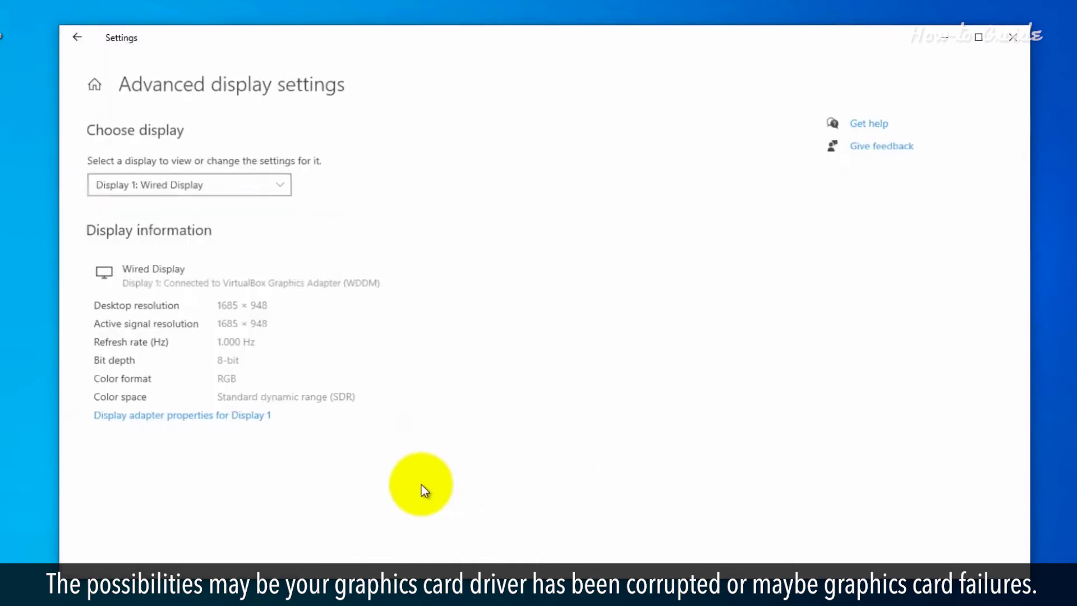
click(222, 426)
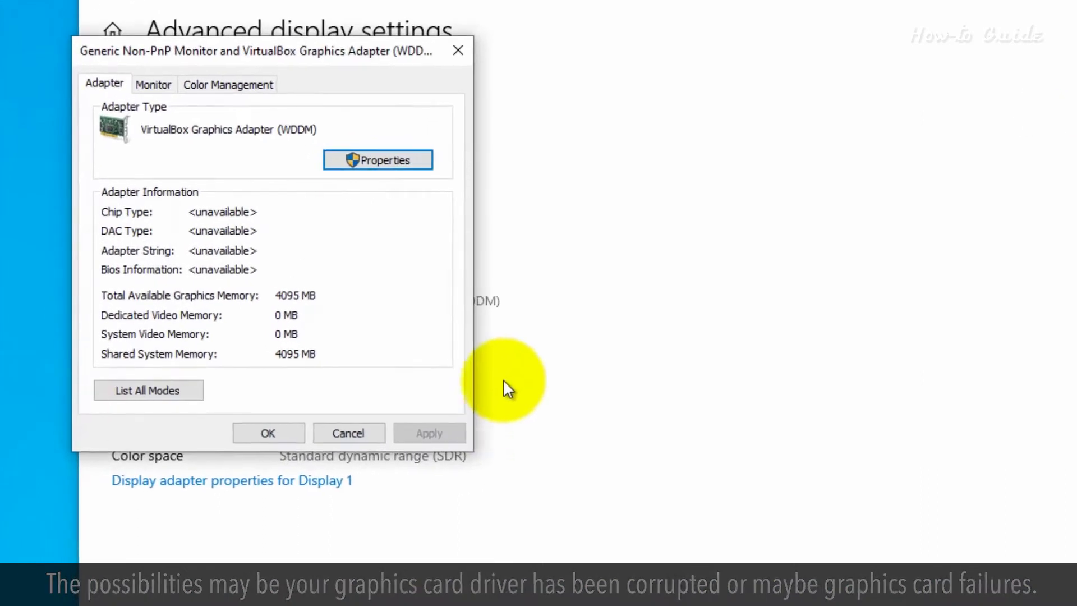
click(389, 162)
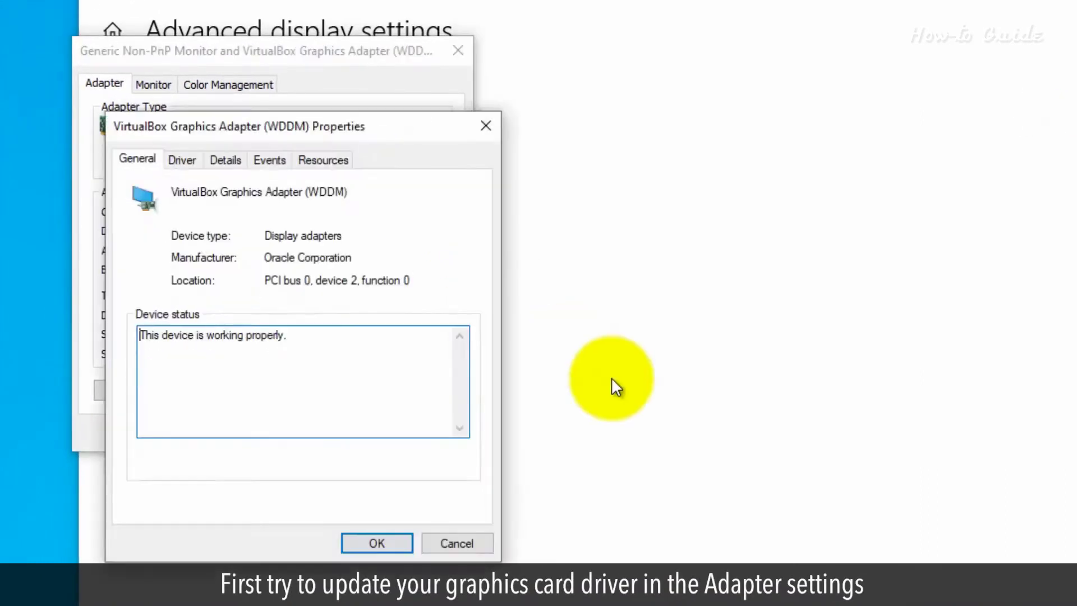
click(186, 159)
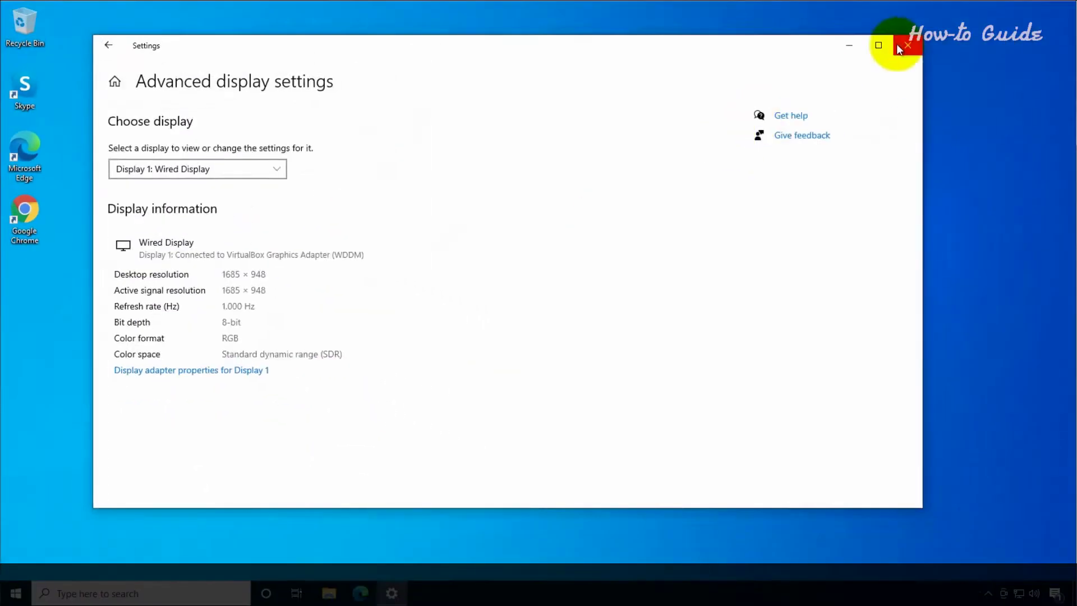
click(901, 43)
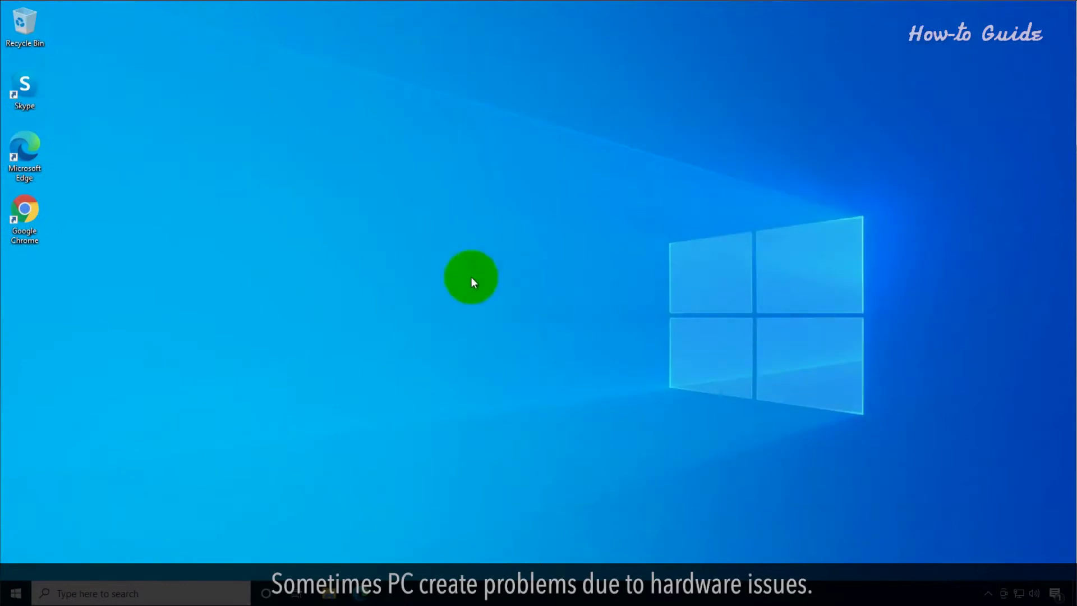
Step: Find Device Manager by searching 'device' and inspect the Disk drives and DVD/CD-ROM drives
click(88, 553)
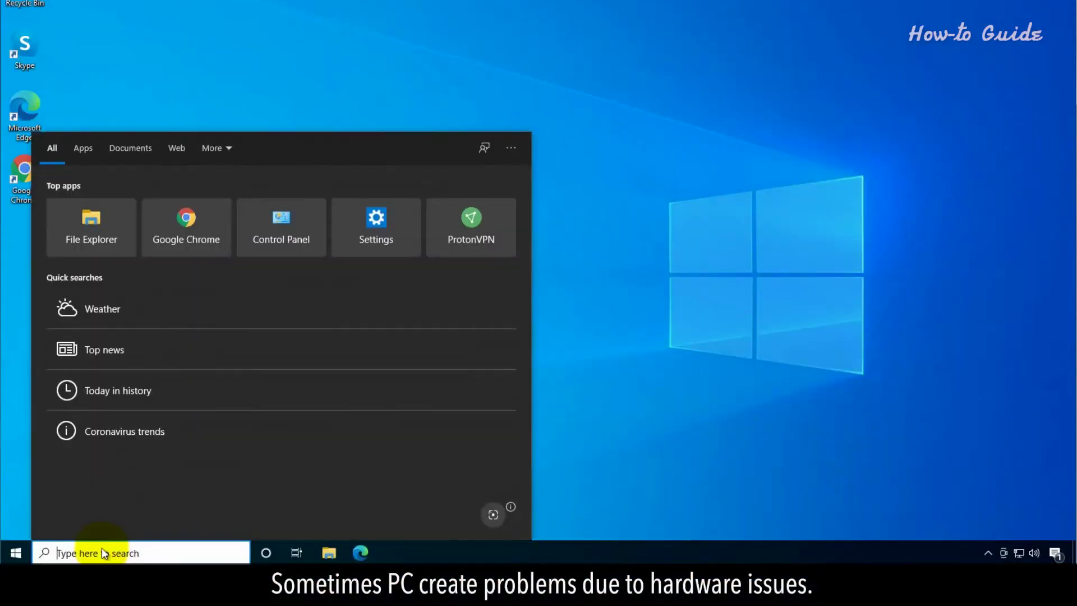
text(device)
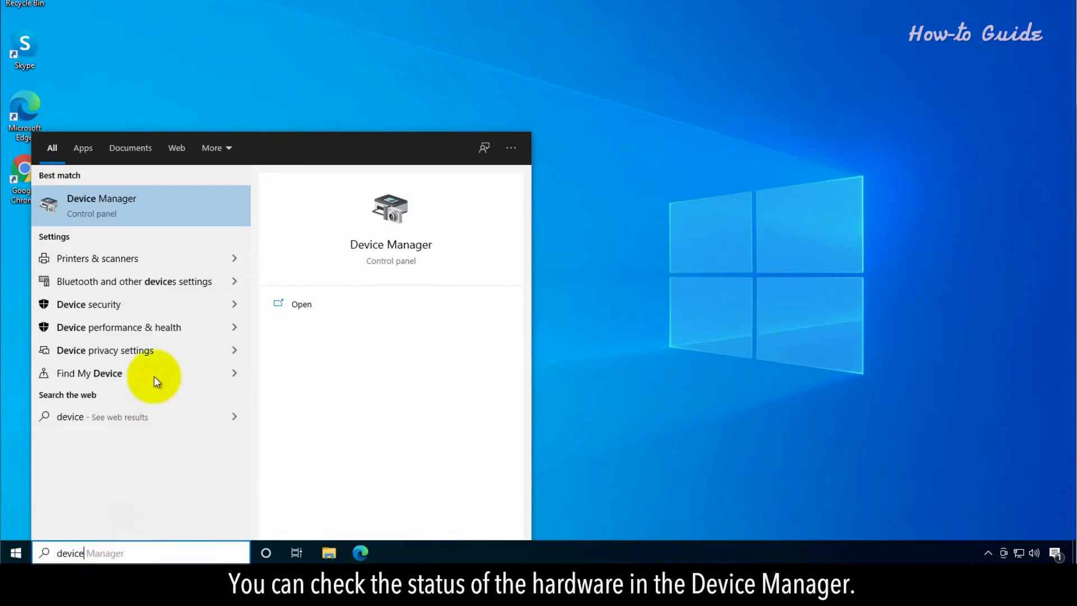
click(116, 203)
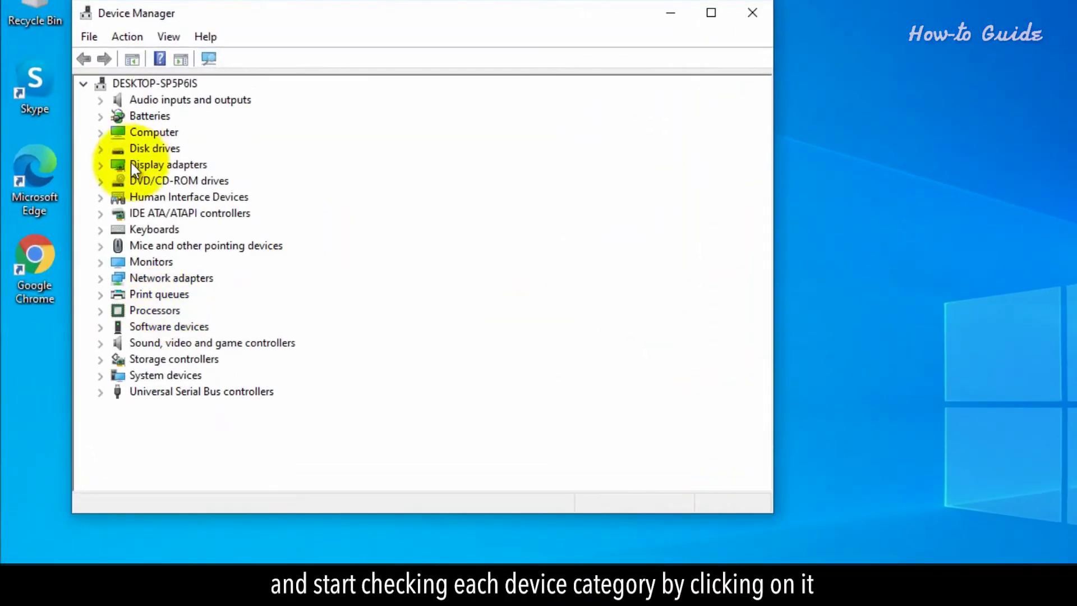
click(102, 148)
click(102, 147)
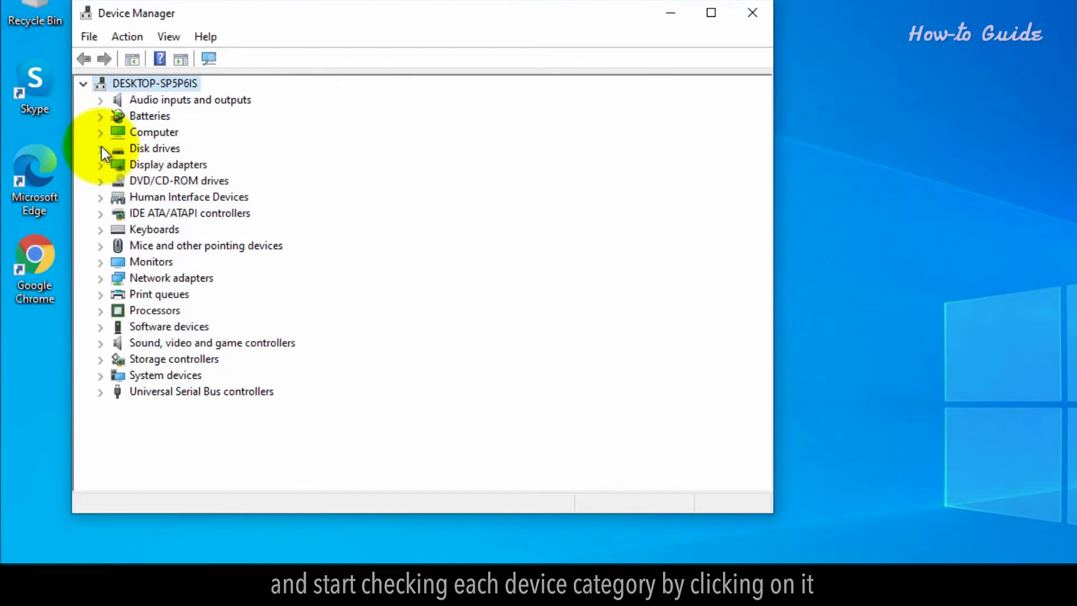
click(102, 184)
click(99, 180)
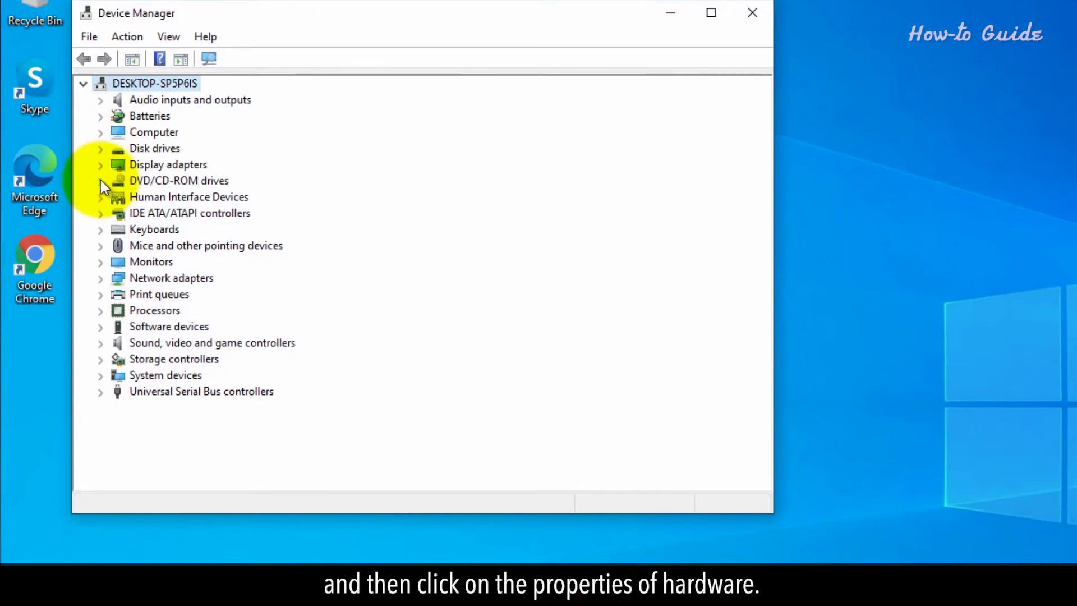
Step: Inspect the IDE ATA/ATAPI, Sound/video, USB and System devices categories, then close Device Manager
click(103, 217)
click(104, 217)
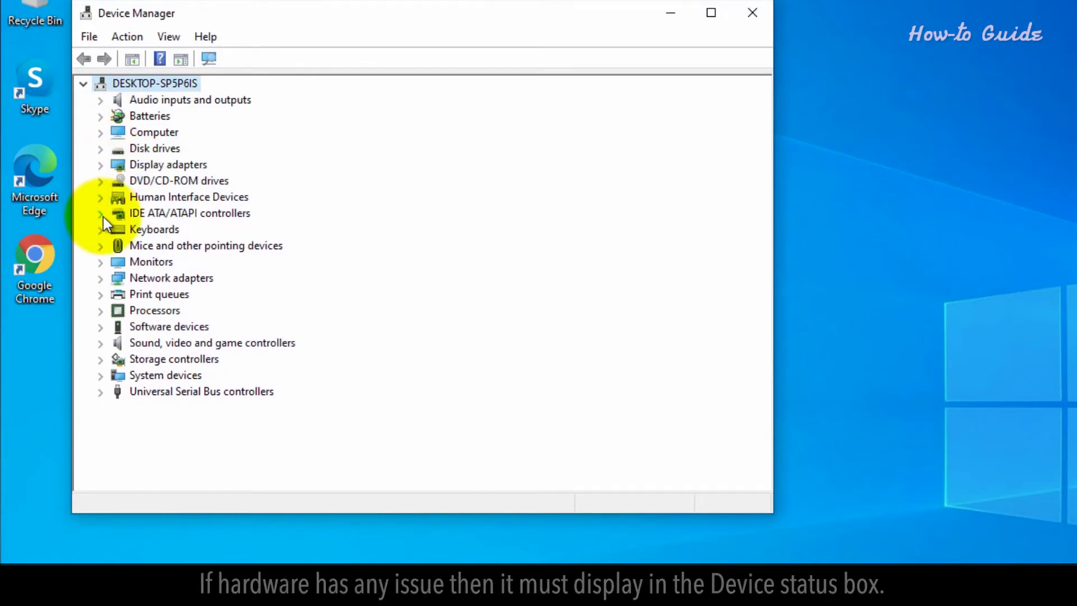
click(101, 343)
click(101, 343)
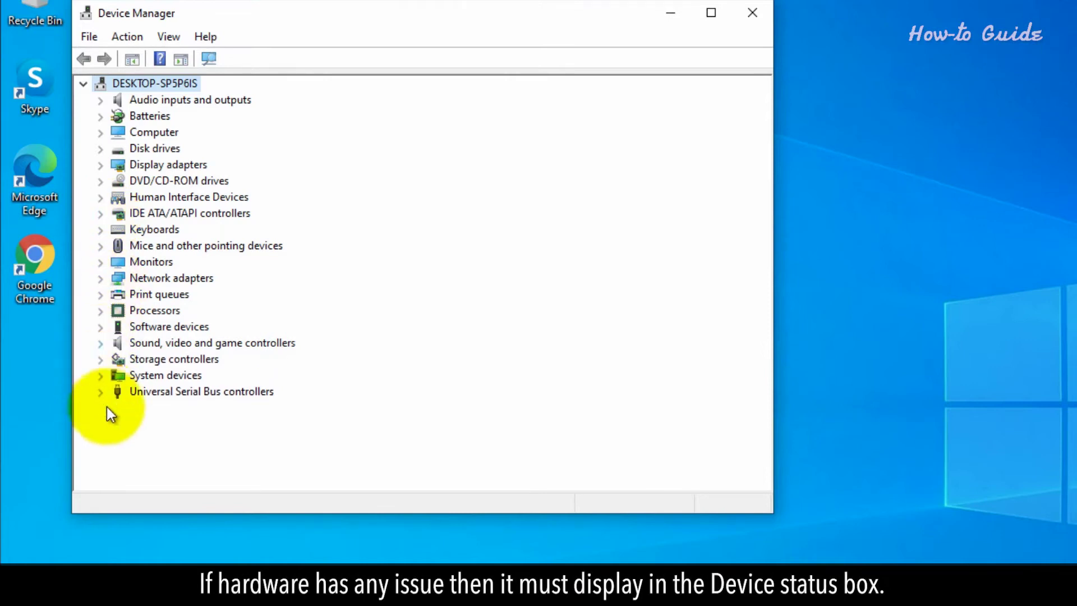
click(100, 392)
click(99, 374)
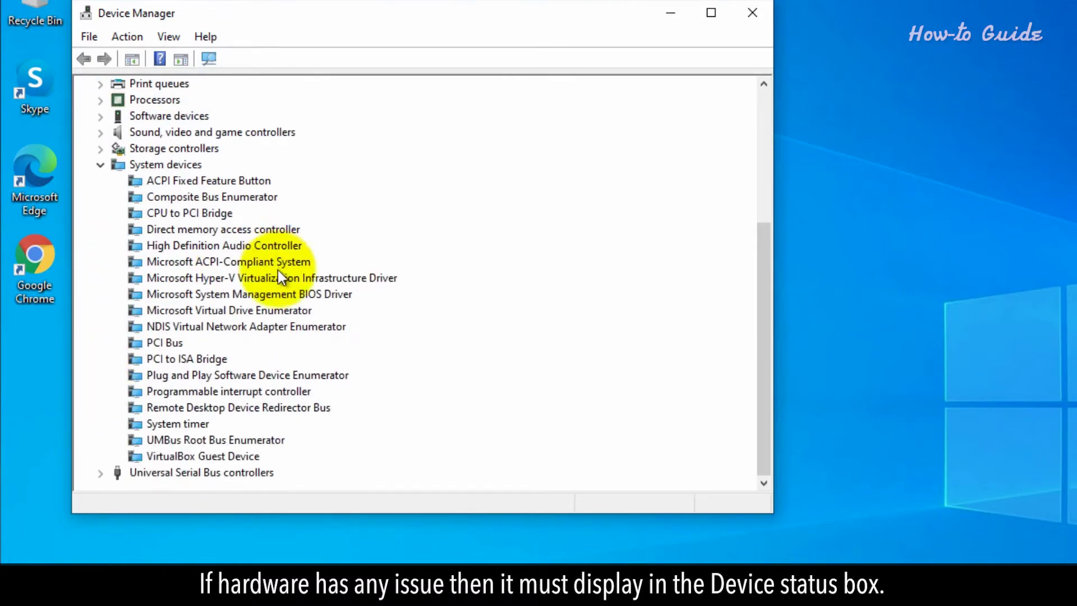
scroll(224, 297, up, 4)
click(101, 359)
click(752, 13)
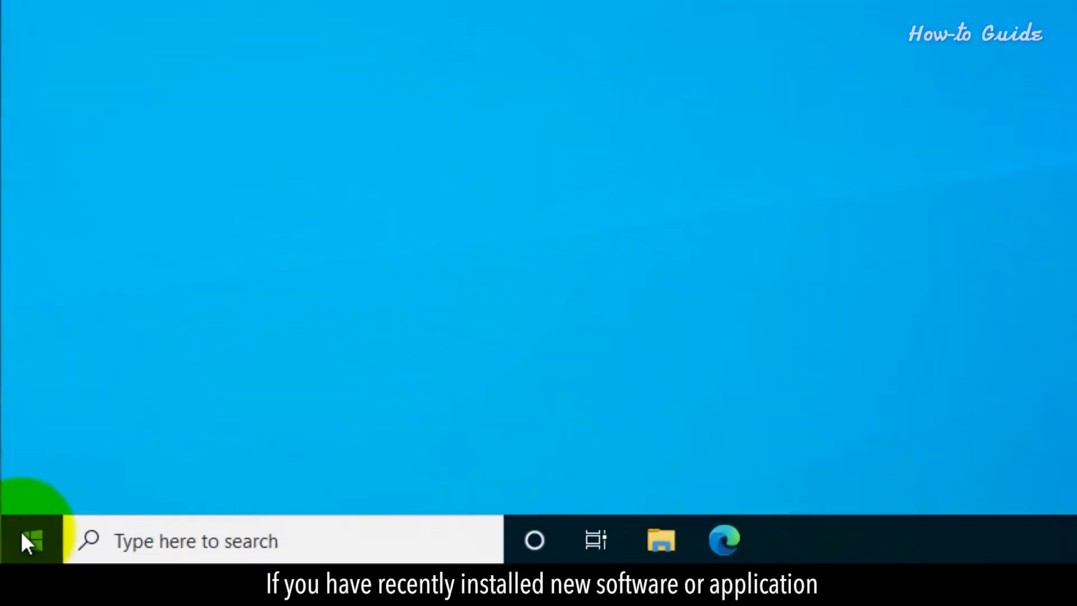
Step: Find Spotify in Settings' Apps & features and confirm its uninstall
click(11, 554)
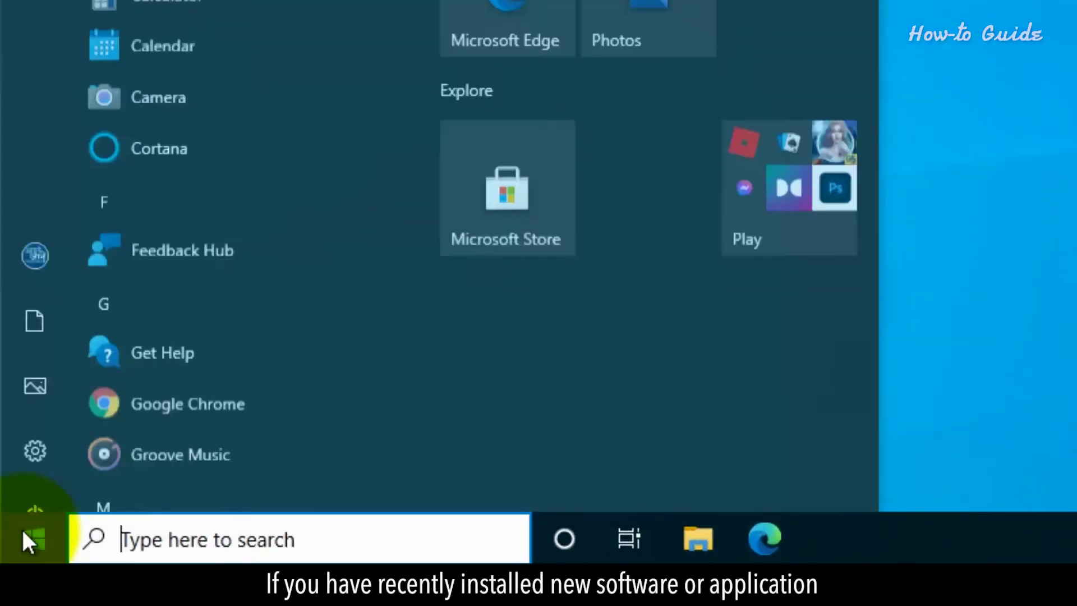
click(34, 415)
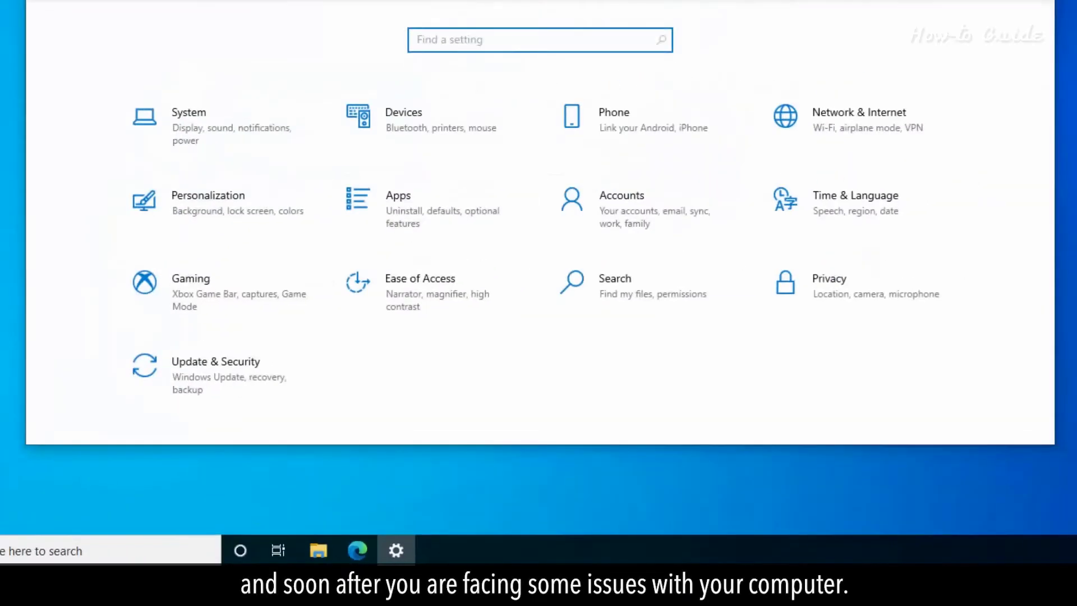
click(400, 197)
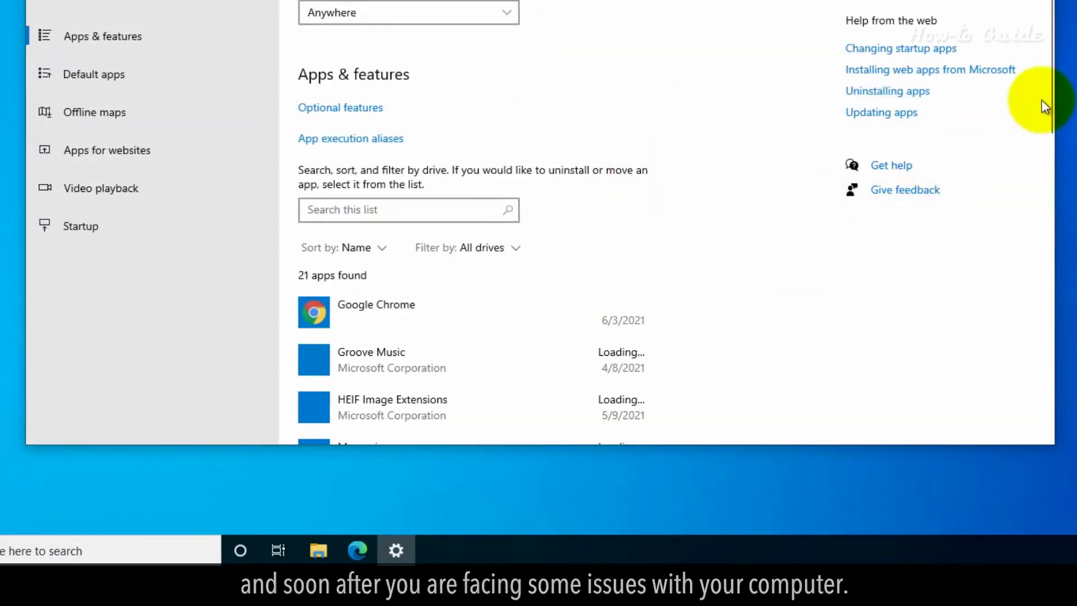
scroll(1028, 79, down, 12)
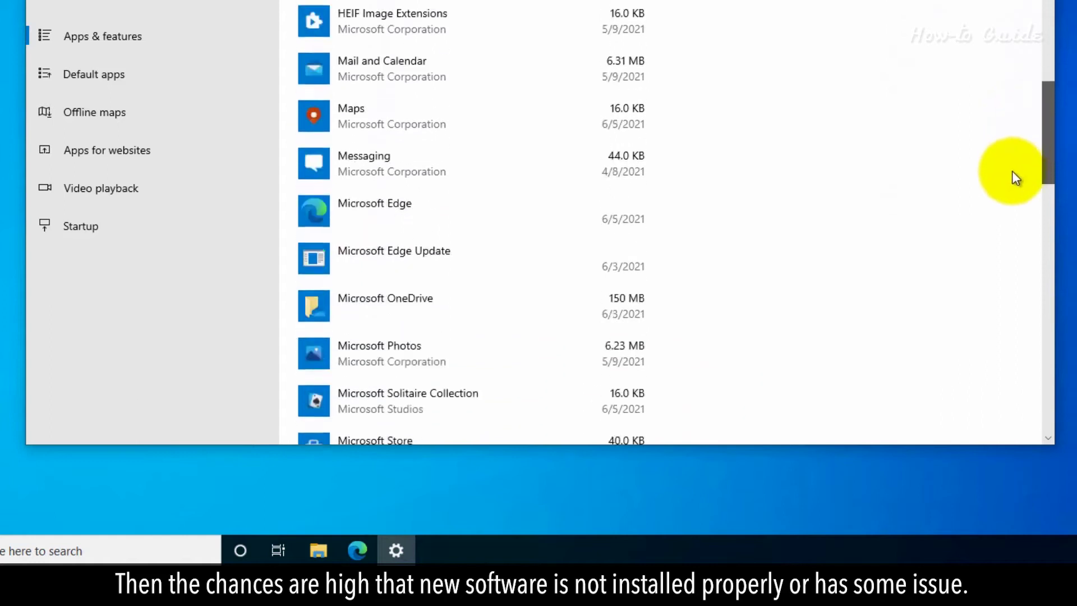
scroll(1015, 176, down, 12)
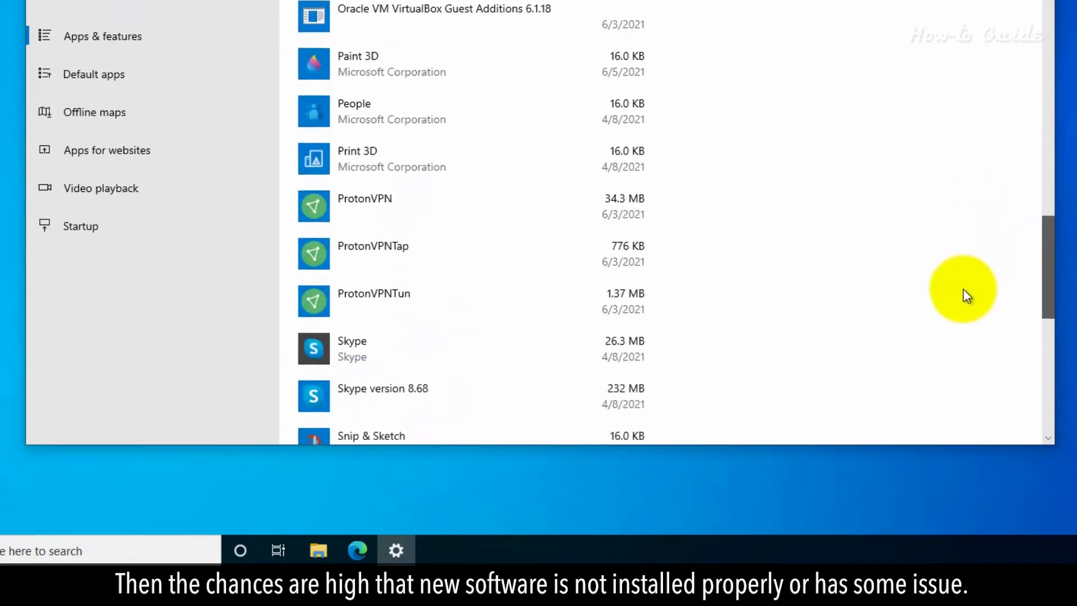
scroll(963, 290, down, 8)
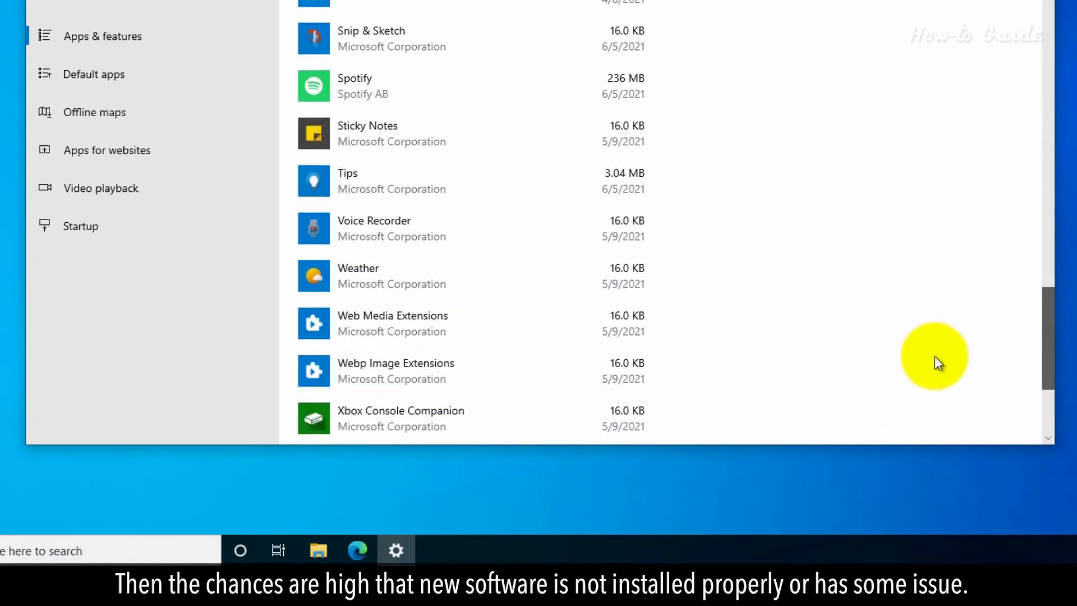
scroll(938, 364, down, 3)
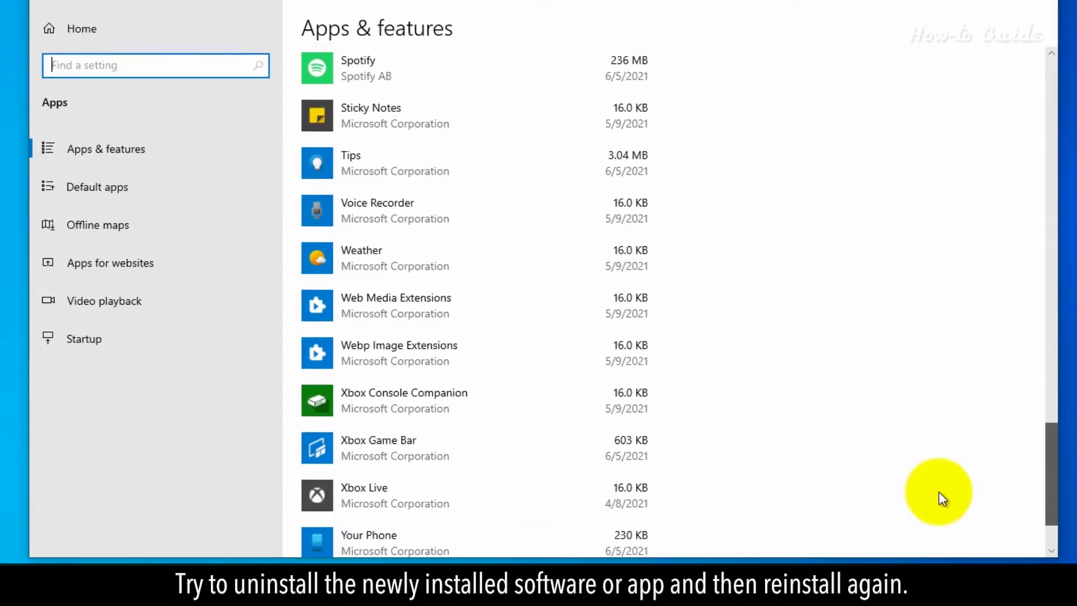
click(446, 70)
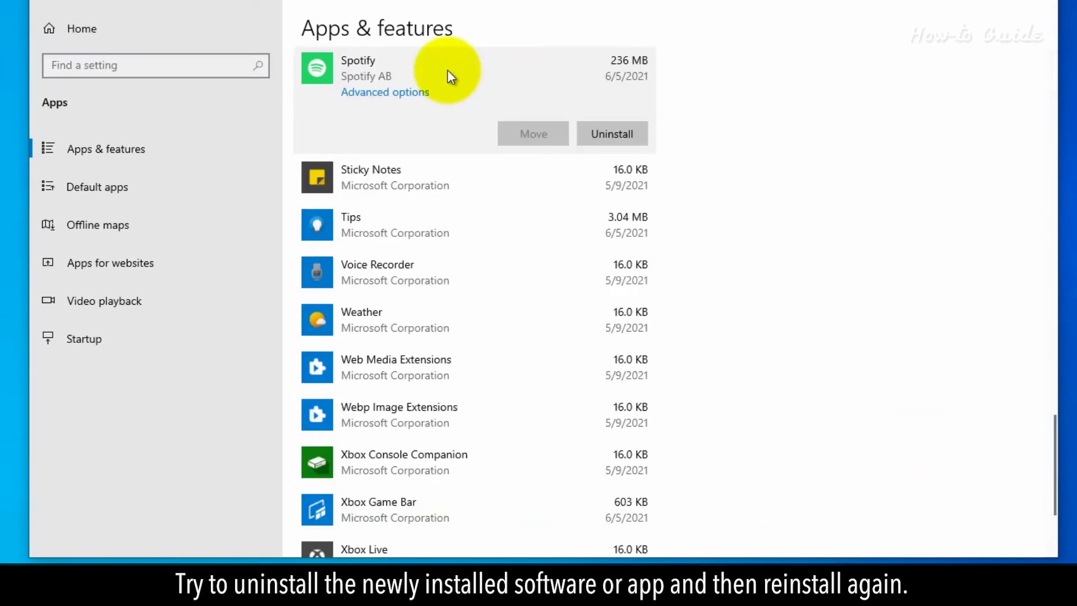
click(615, 133)
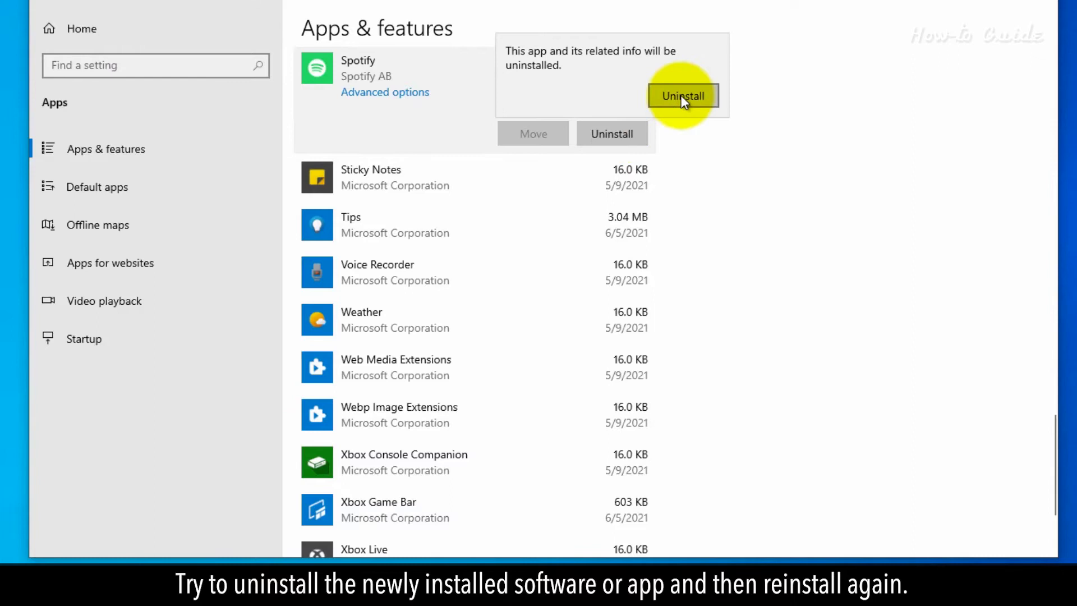
click(680, 97)
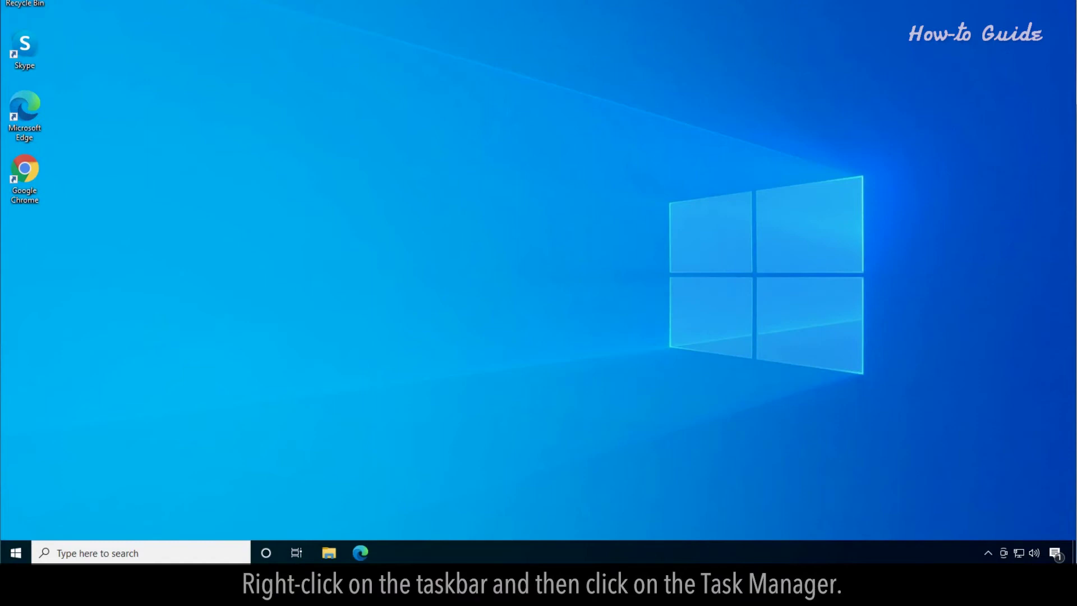
Step: Enlarge Task Manager, sort processes by CPU then by Memory, and close it
right_click(556, 548)
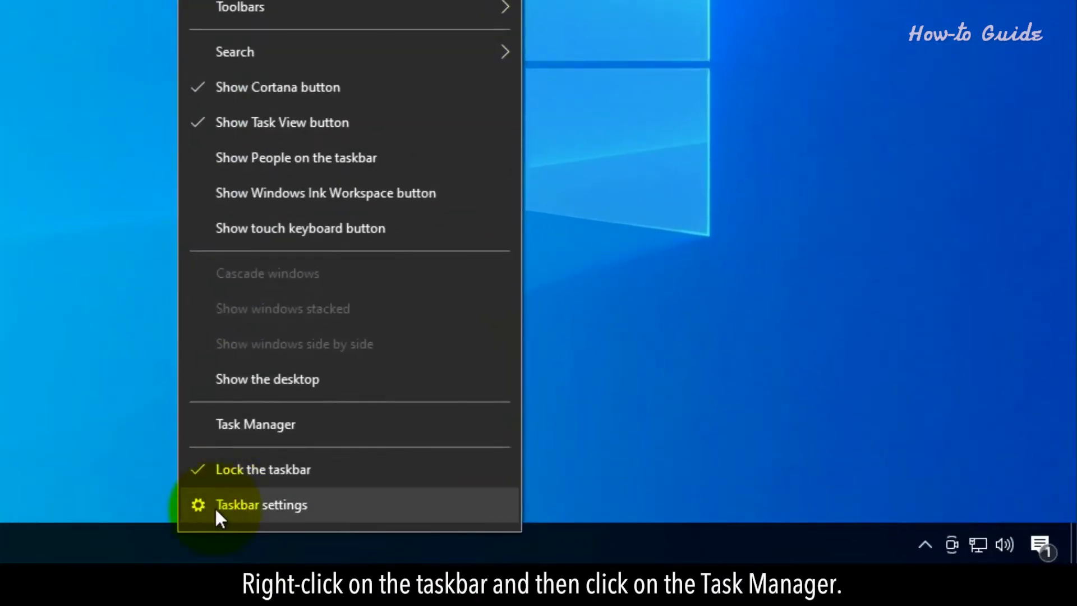
click(271, 424)
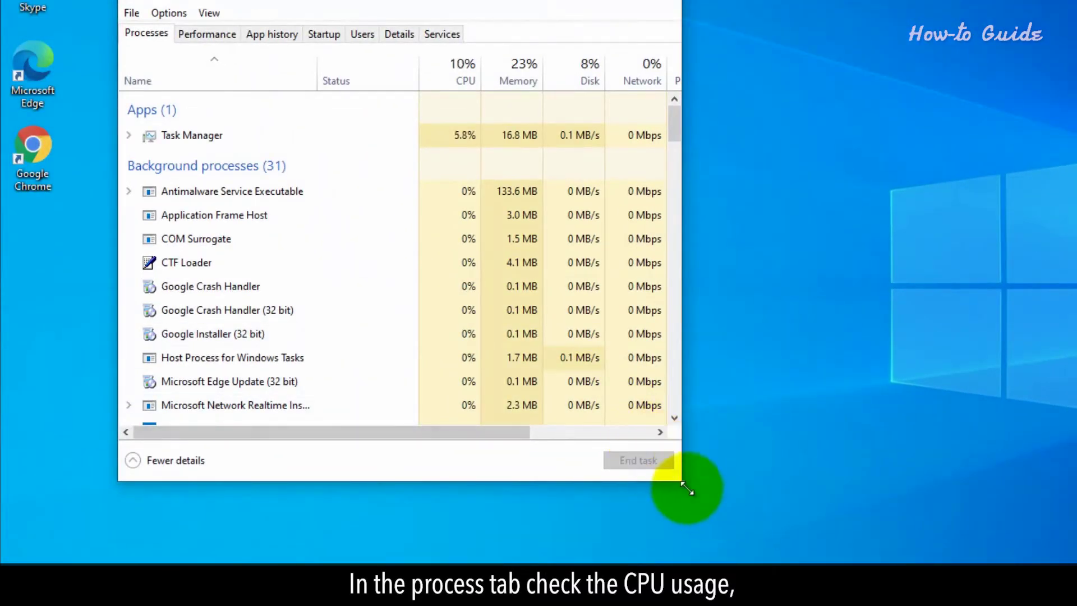
drag(681, 481, 979, 545)
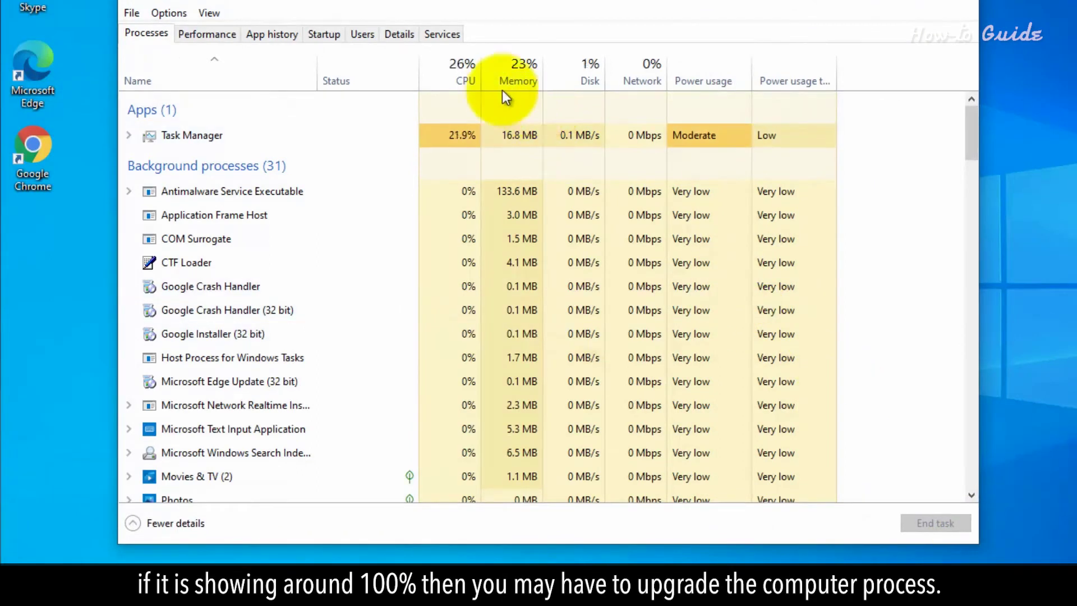
click(453, 69)
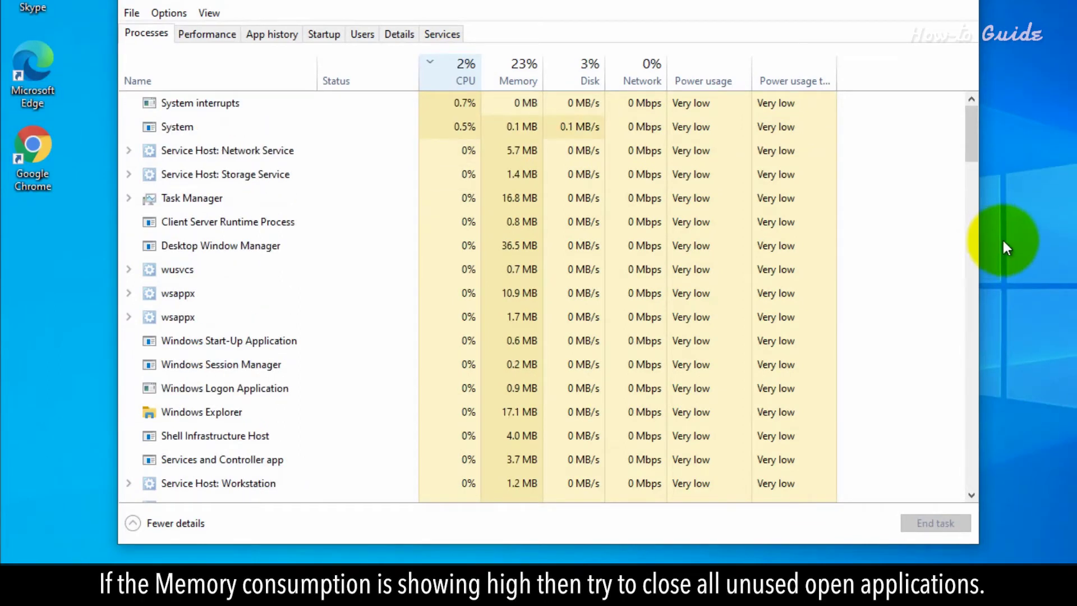
click(525, 77)
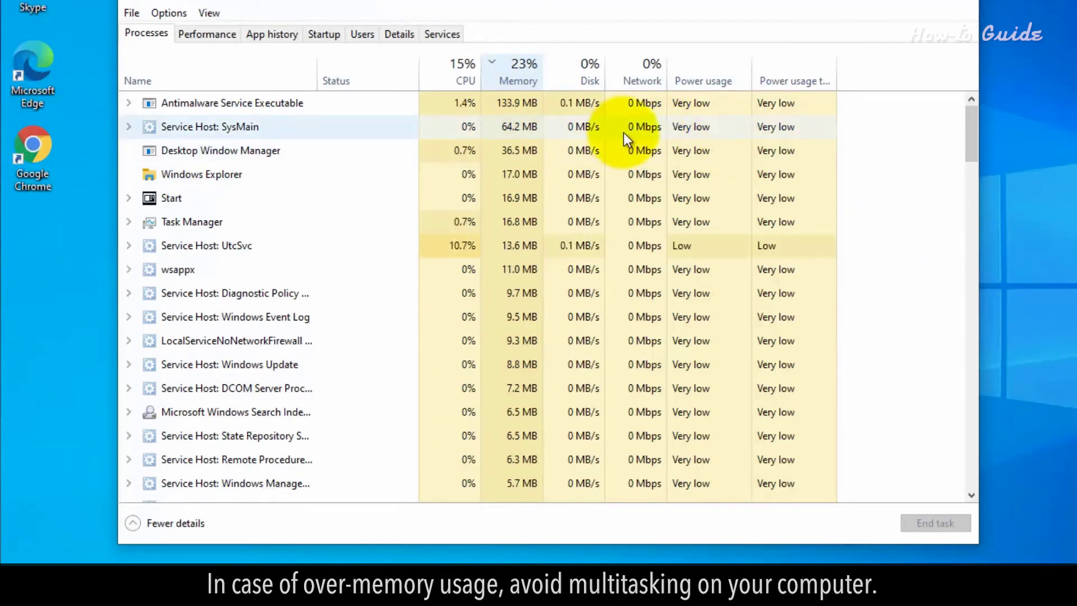
click(948, 7)
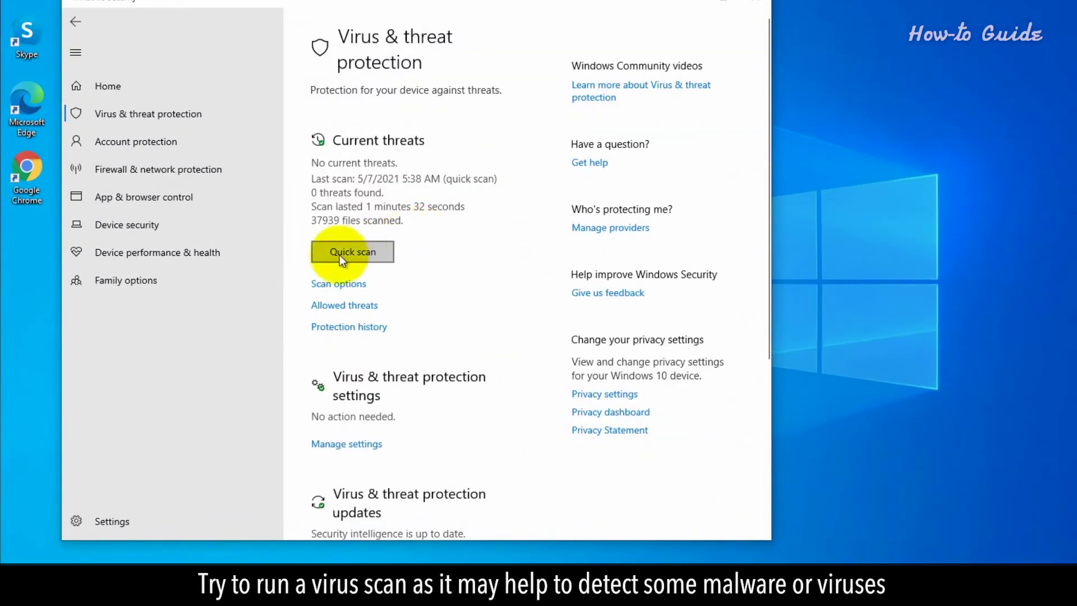
Step: Run a Quick scan from Windows Security's Virus & threat protection
click(343, 253)
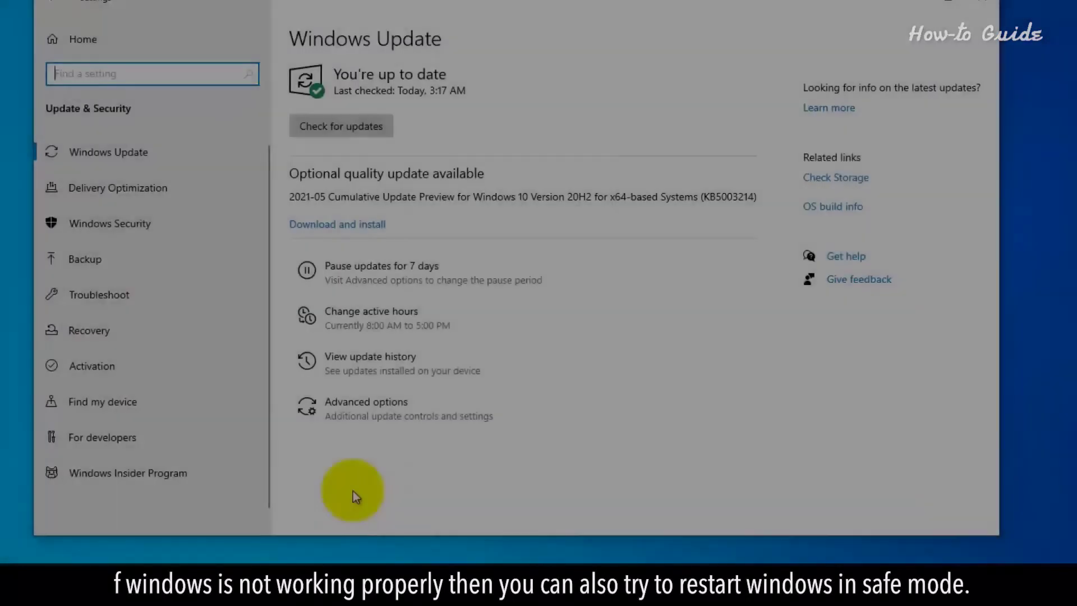
Step: Use Recovery's Advanced startup, then Troubleshoot > Startup Settings, to reboot into Safe Mode
click(114, 335)
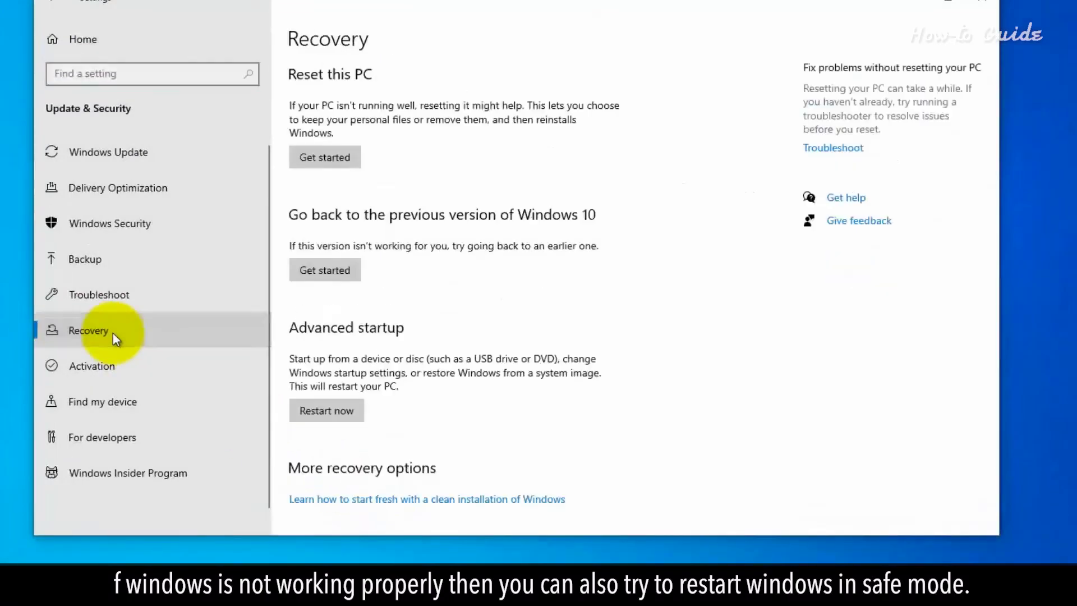
click(336, 412)
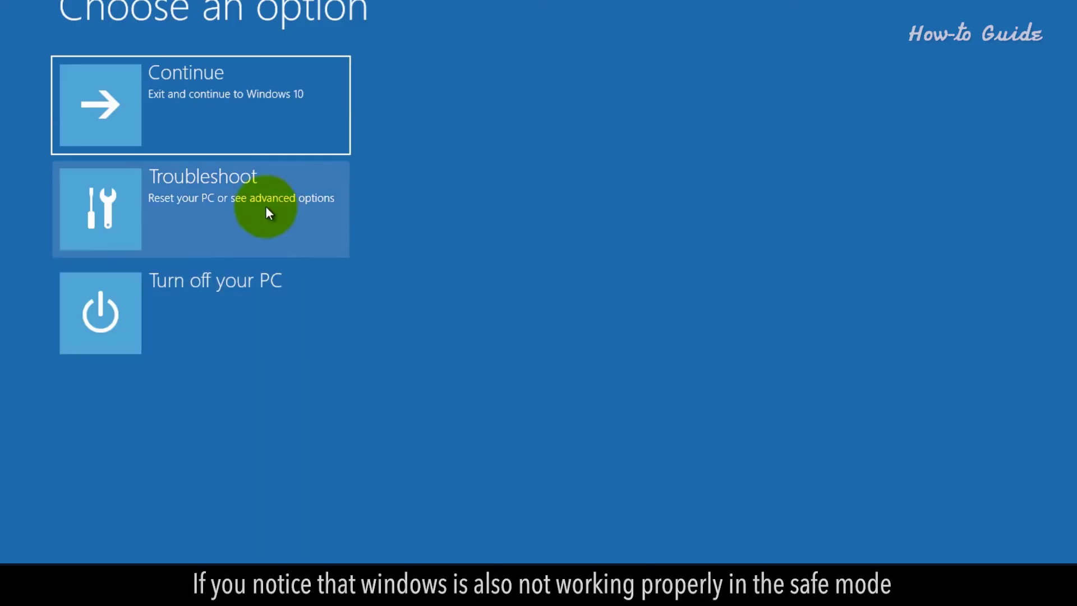
click(266, 207)
click(779, 348)
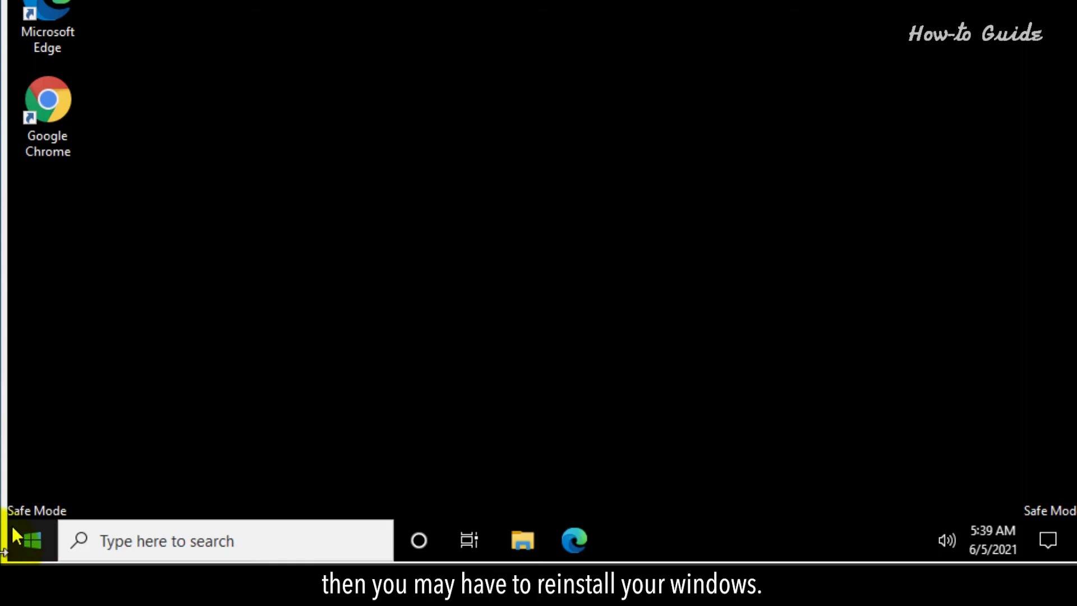
click(28, 540)
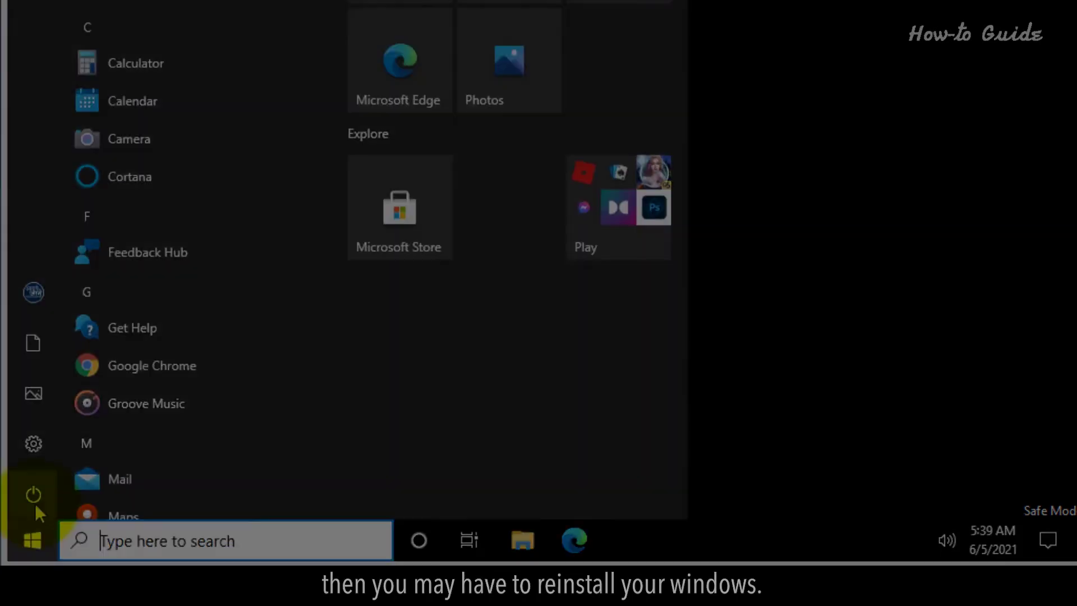